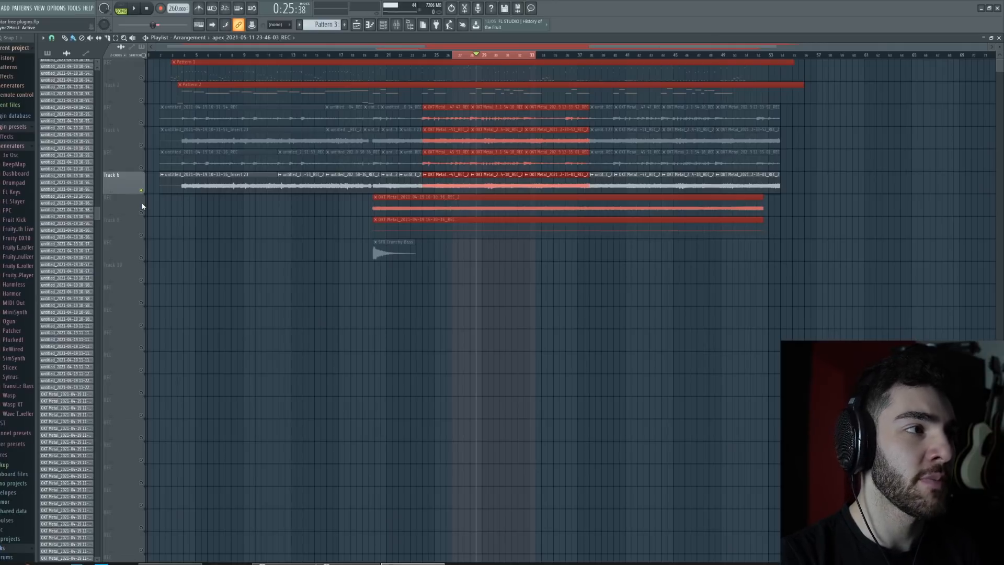
# Step: Audition in solo the recorded audio track below Track 6 and the SFX Crunchy Bass track
pyautogui.rightClick(141, 212)
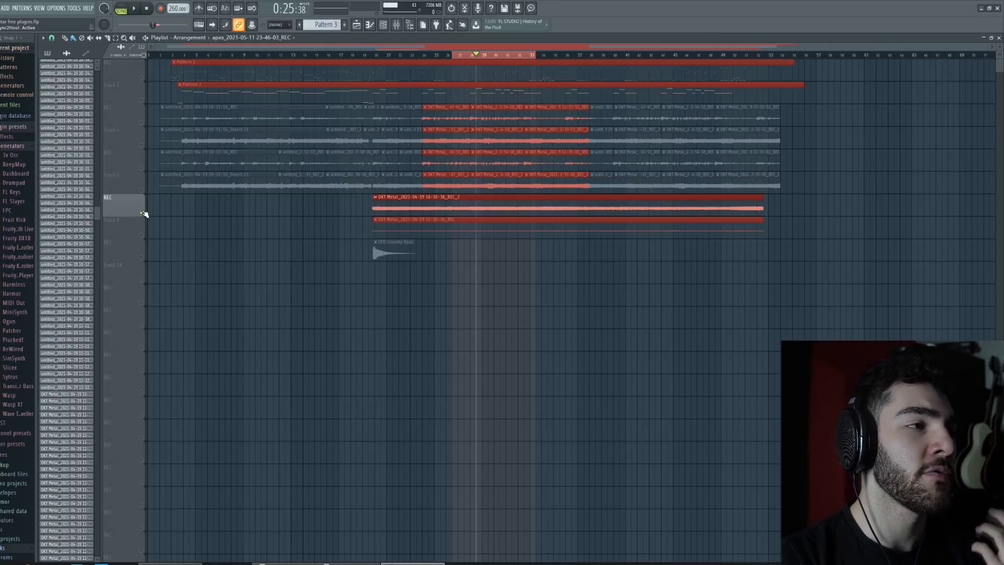
pyautogui.rightClick(141, 258)
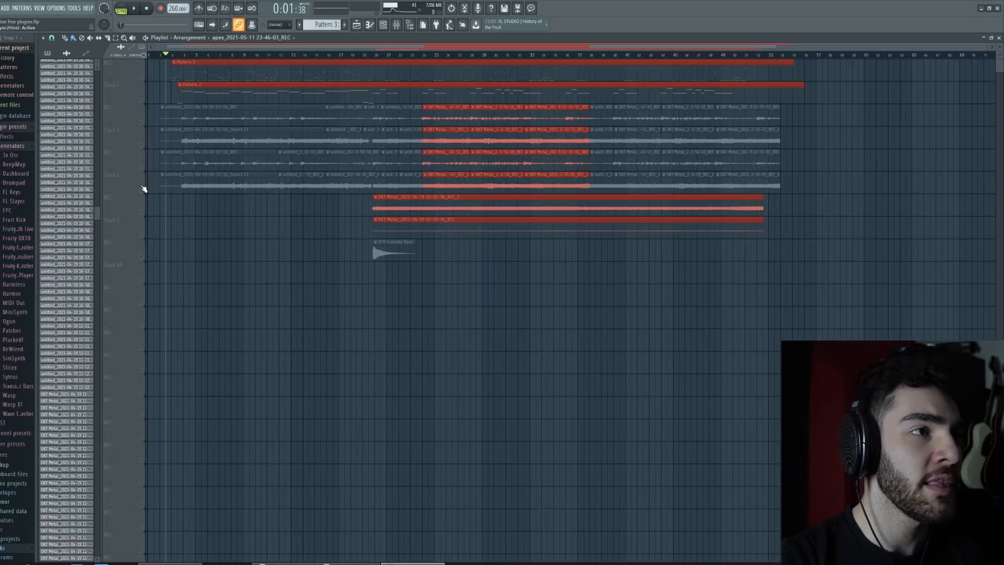
# Step: Unmute Track 6, Track 4, the two pattern tracks, the recording below Track 6 and the SFX Crunchy Bass track, and play the full arrangement
pyautogui.click(142, 191)
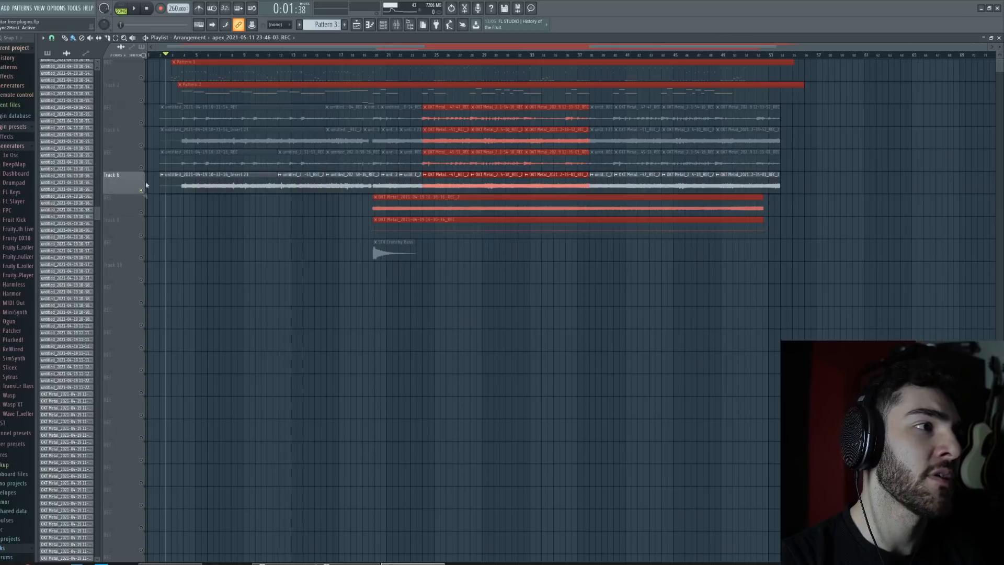
pyautogui.click(142, 146)
pyautogui.click(142, 100)
pyautogui.click(142, 78)
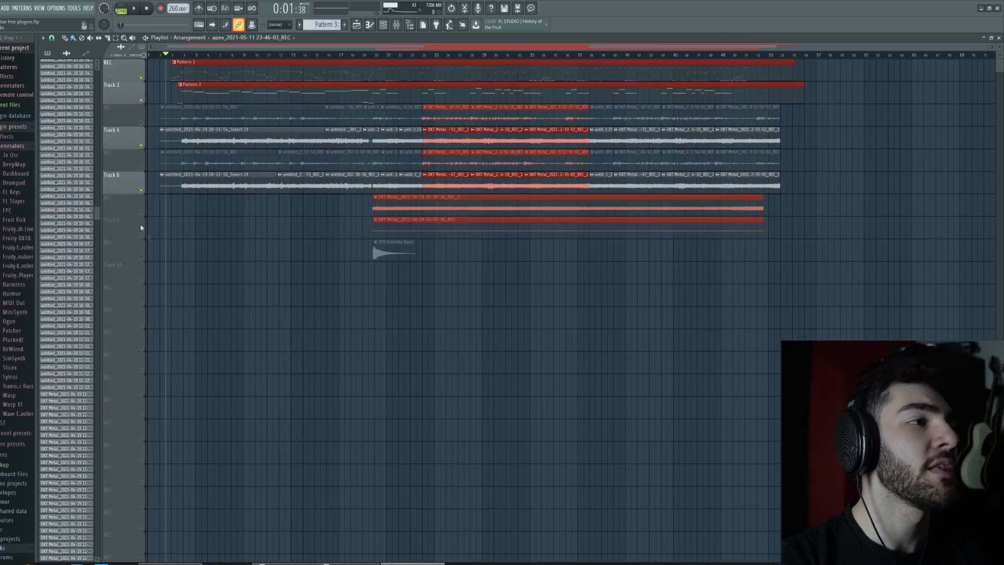
pyautogui.click(142, 213)
pyautogui.click(141, 258)
pyautogui.press('space')
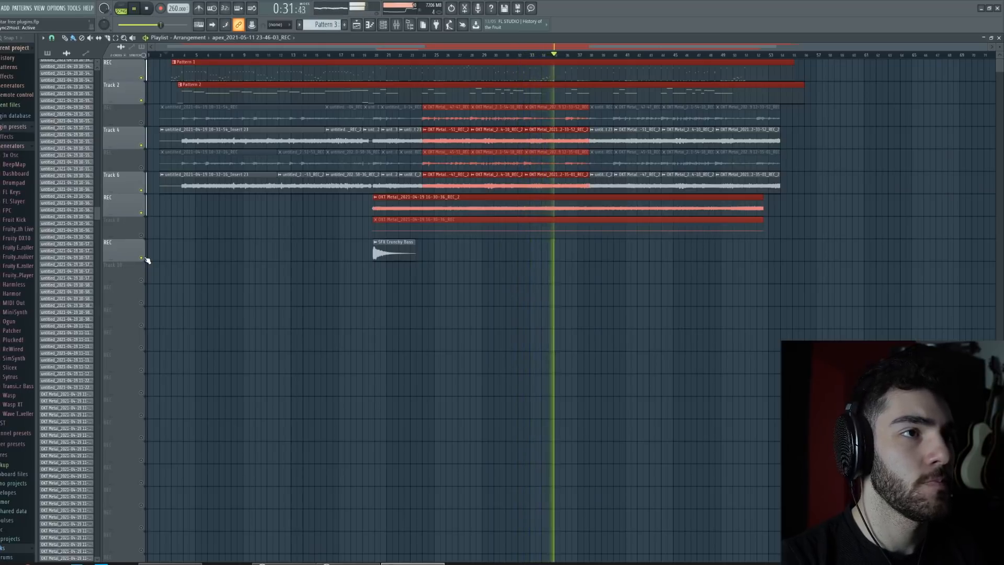
pyautogui.press('space')
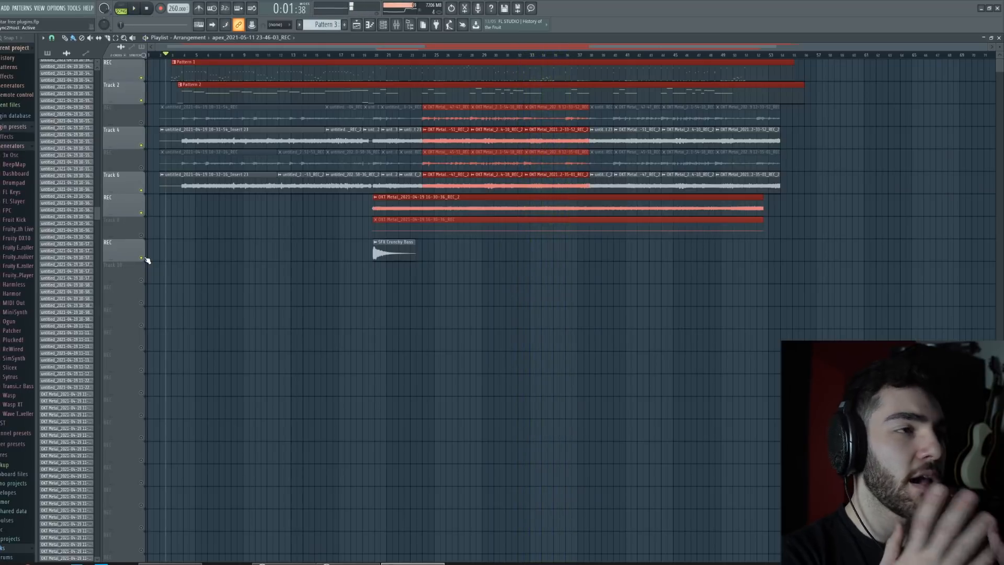
# Step: Open the mixer and inspect the SPAN Plus and two TDR Nova effects loaded on insert 33
pyautogui.press('F9')
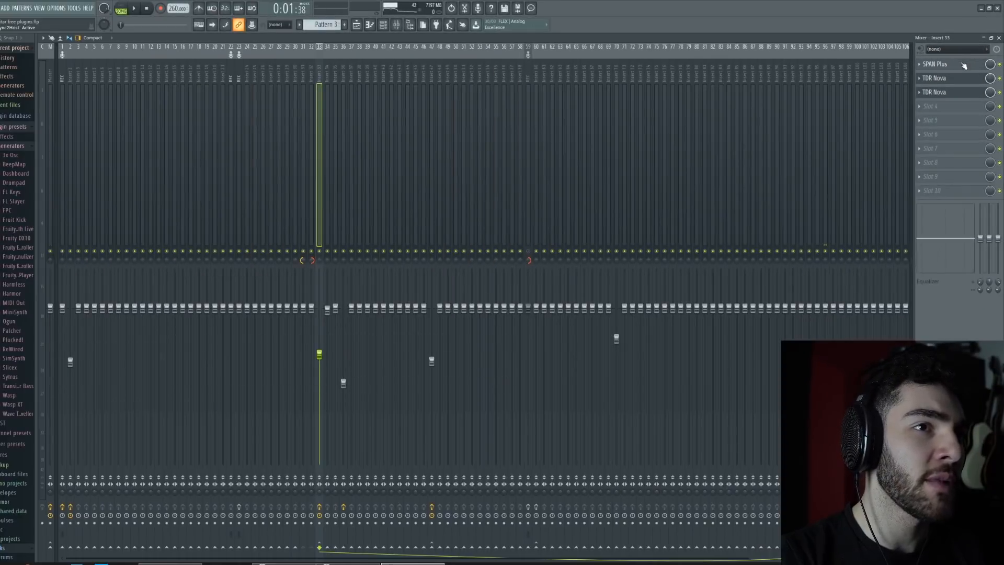
pyautogui.click(963, 64)
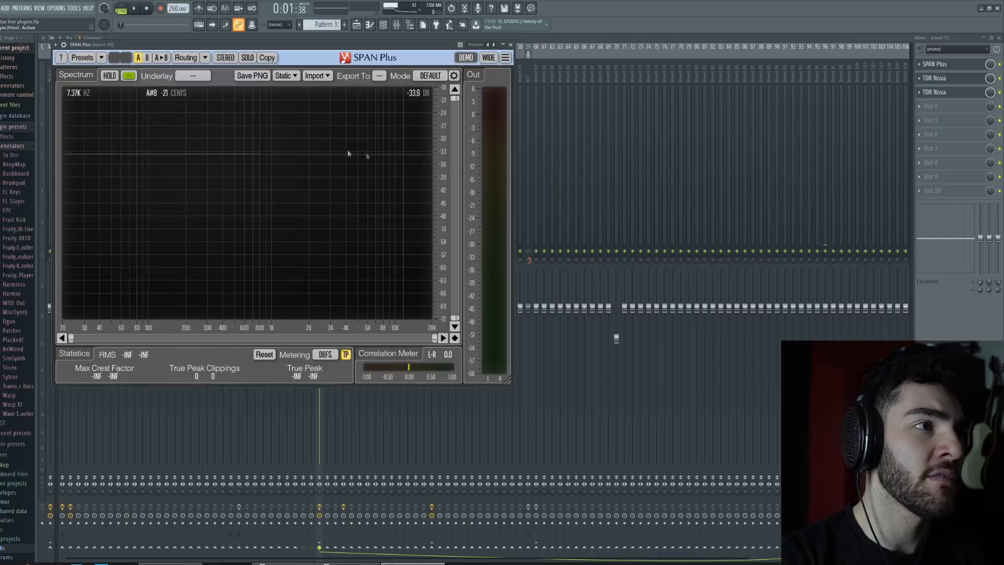
pyautogui.click(962, 79)
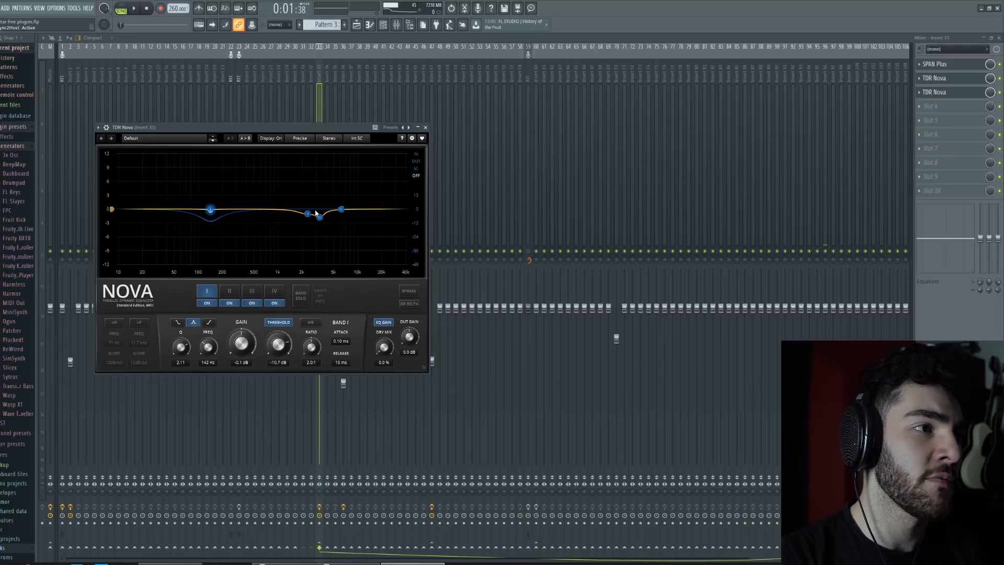
pyautogui.click(968, 94)
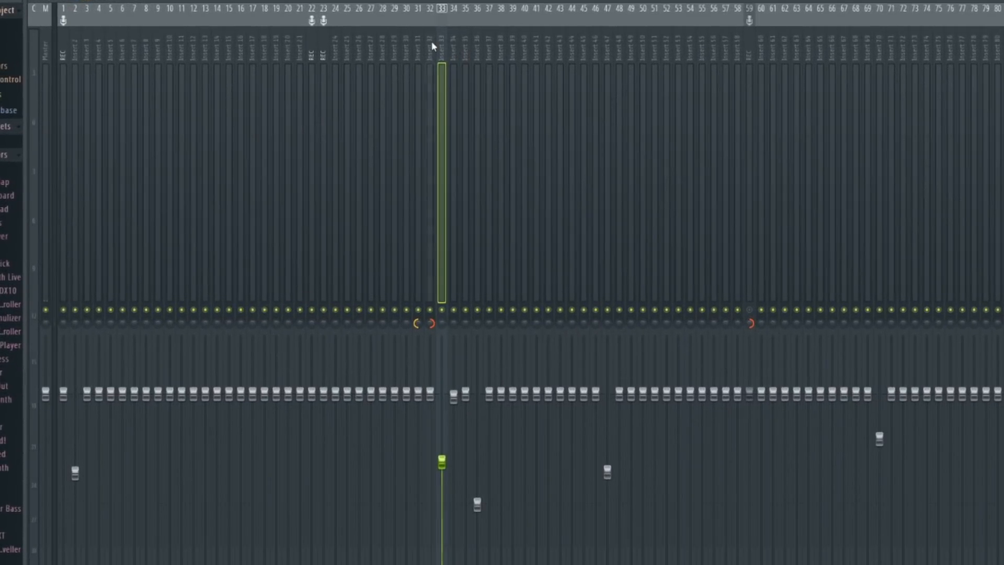
# Step: Check how mixer inserts 31 and 32 are routed into insert 33, and reselect insert 33
pyautogui.scroll(2, 431, 42)
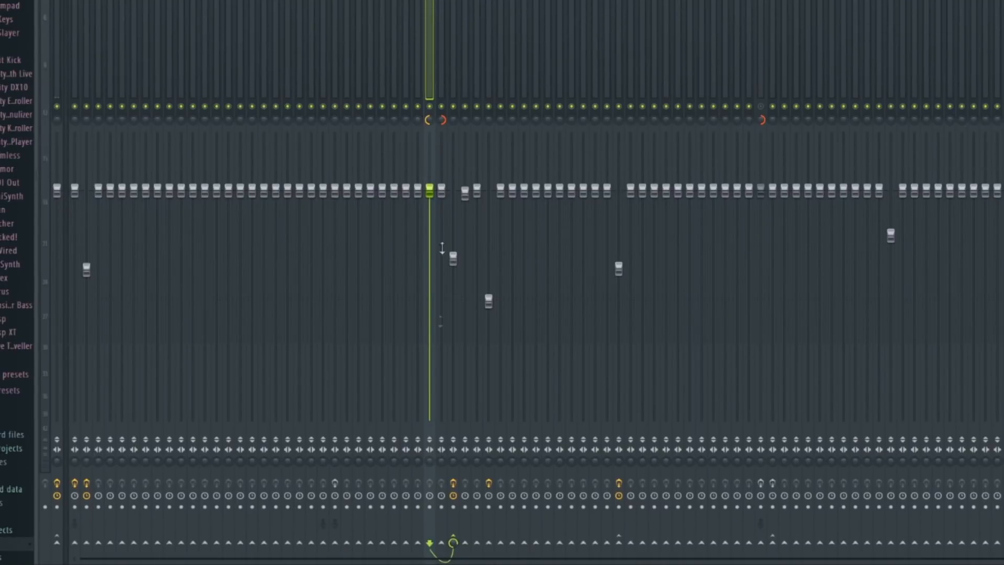
pyautogui.scroll(-1, 455, 540)
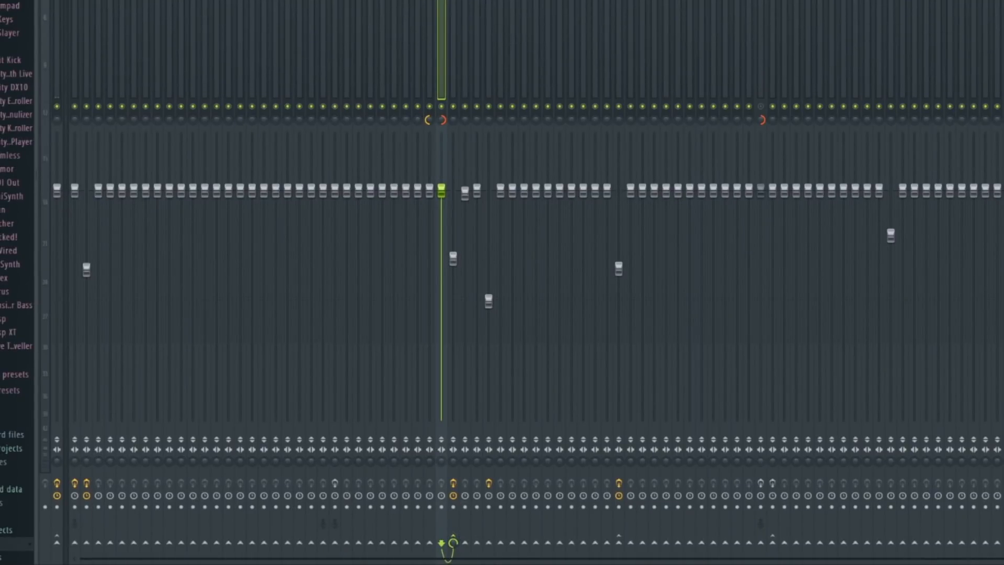
pyautogui.scroll(-1, 450, 544)
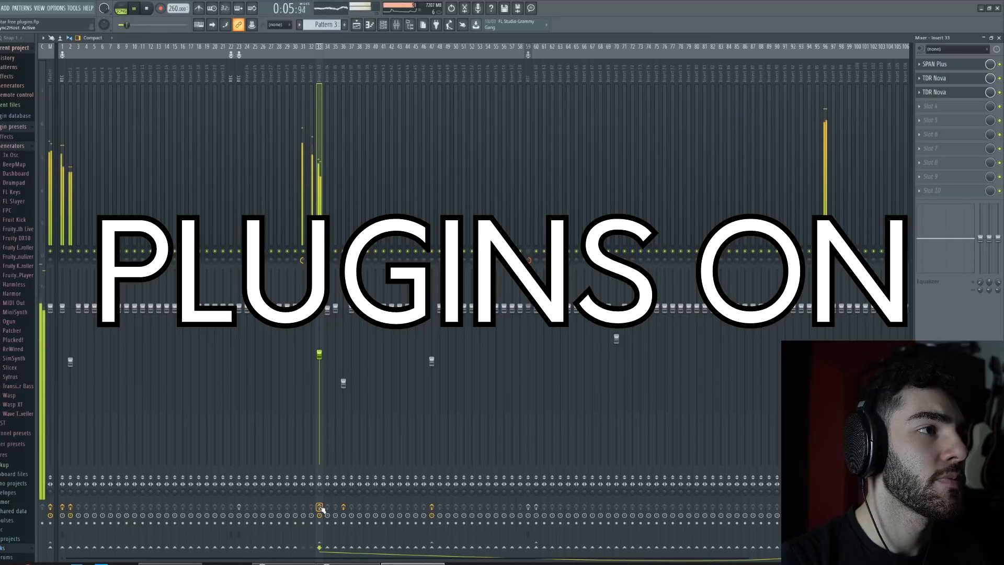
# Step: Toggle all effects on insert 33 off and on twice during playback to compare the sound, and stop playback
pyautogui.click(319, 507)
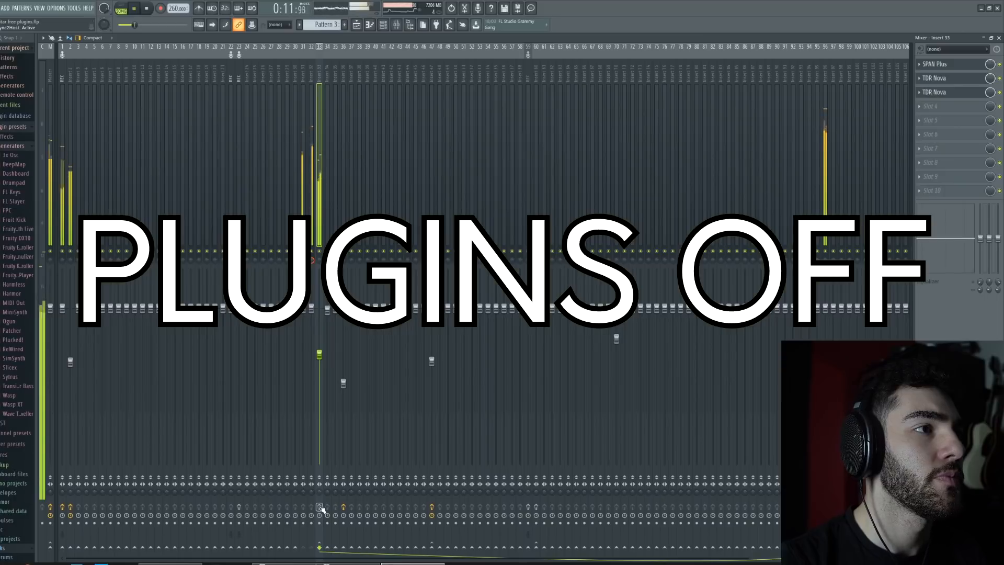
pyautogui.click(319, 507)
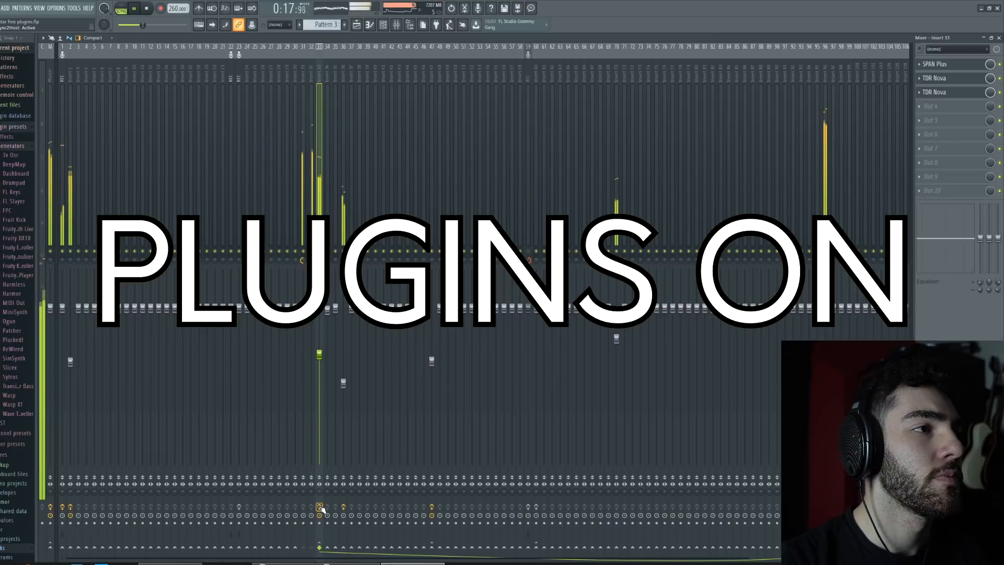
pyautogui.click(319, 508)
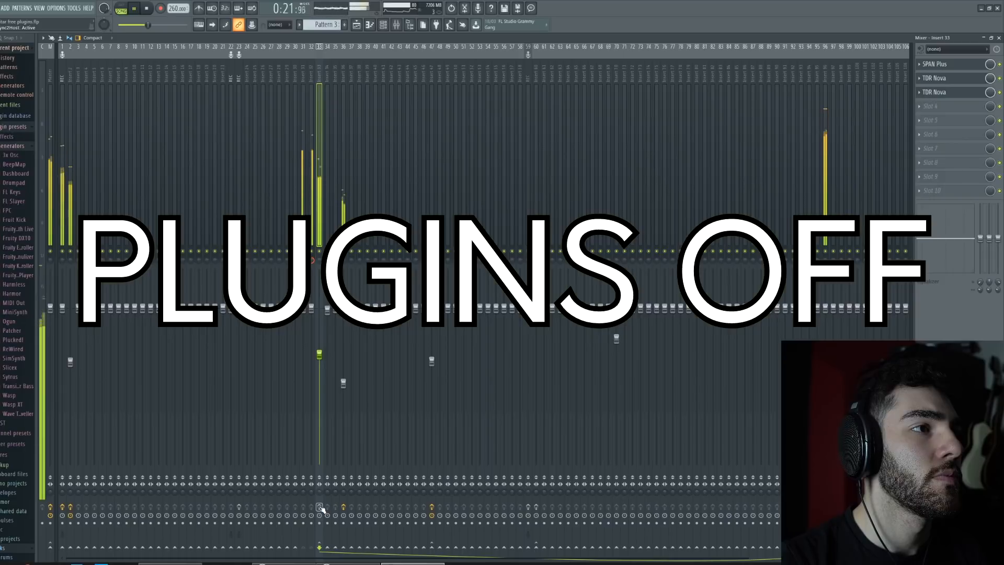
pyautogui.click(320, 507)
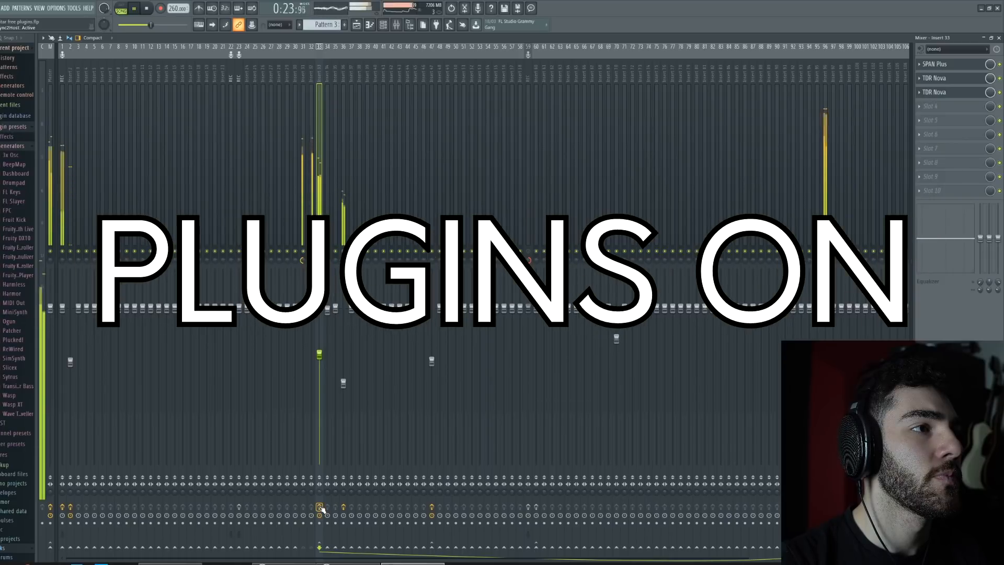
pyautogui.press('space')
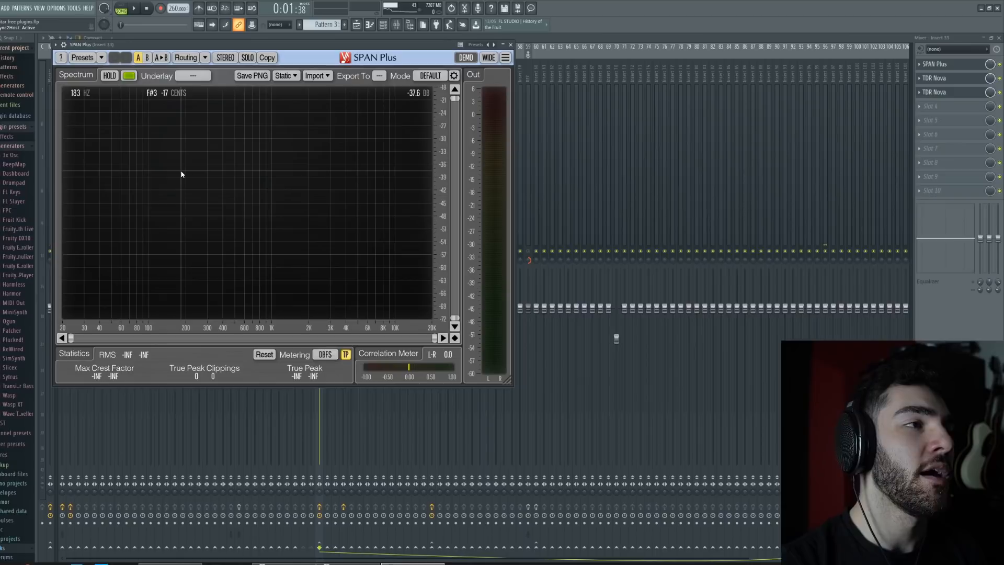
# Step: Examine the TDR Nova curve and the SPAN Plus spectrum analyzer on insert 33, playing the song to read the spectrum
pyautogui.click(947, 91)
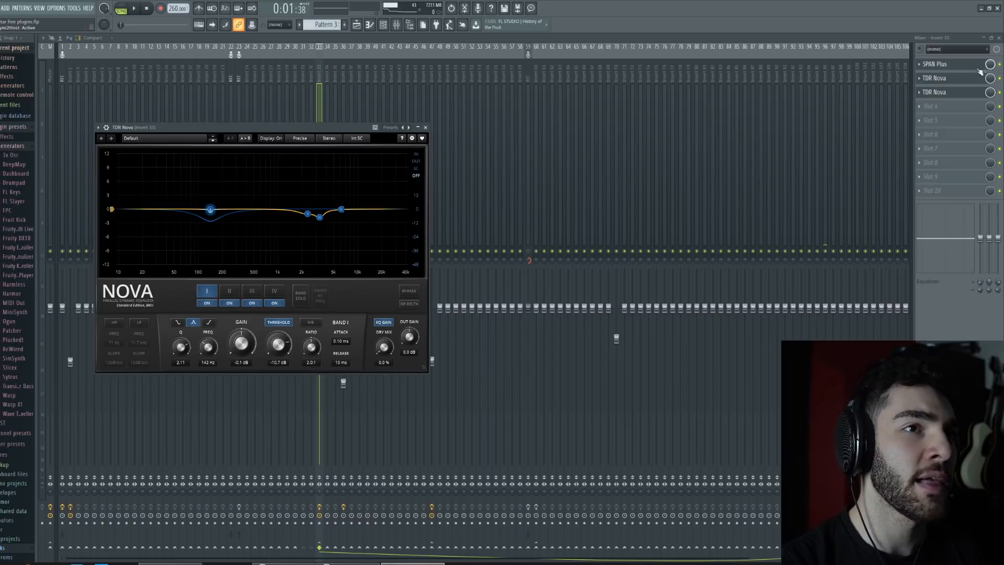
pyautogui.click(941, 63)
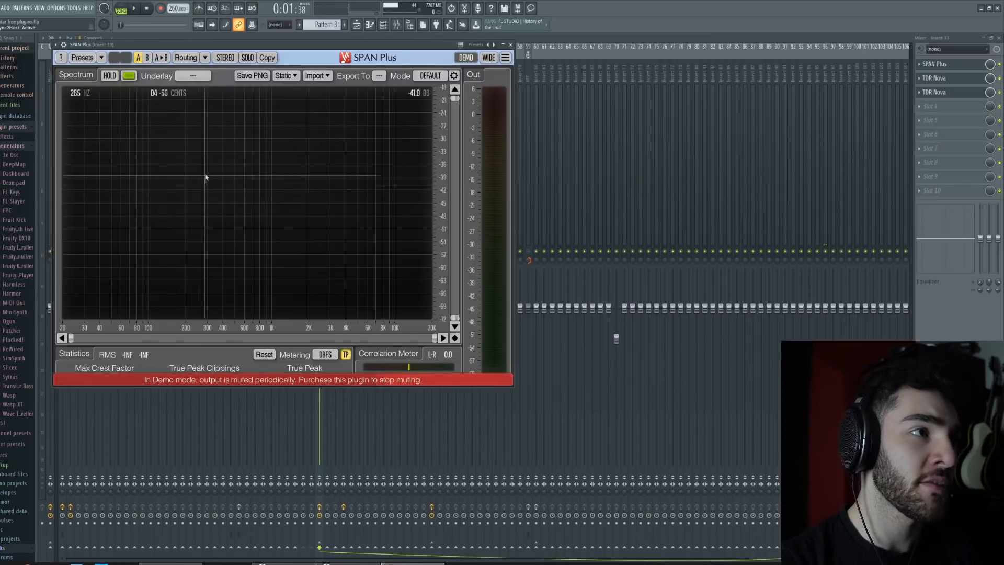
pyautogui.click(951, 81)
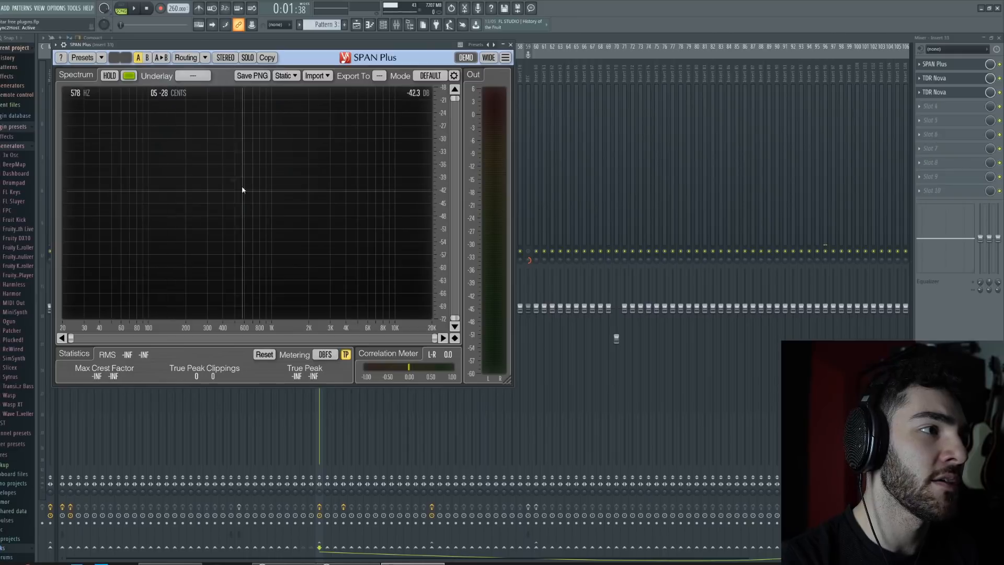
pyautogui.press('space')
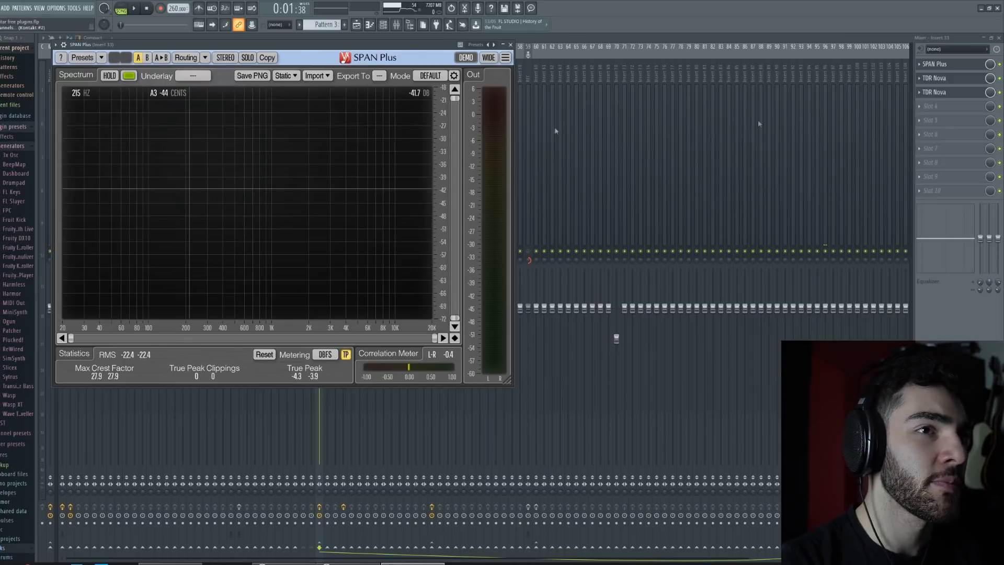
pyautogui.click(960, 64)
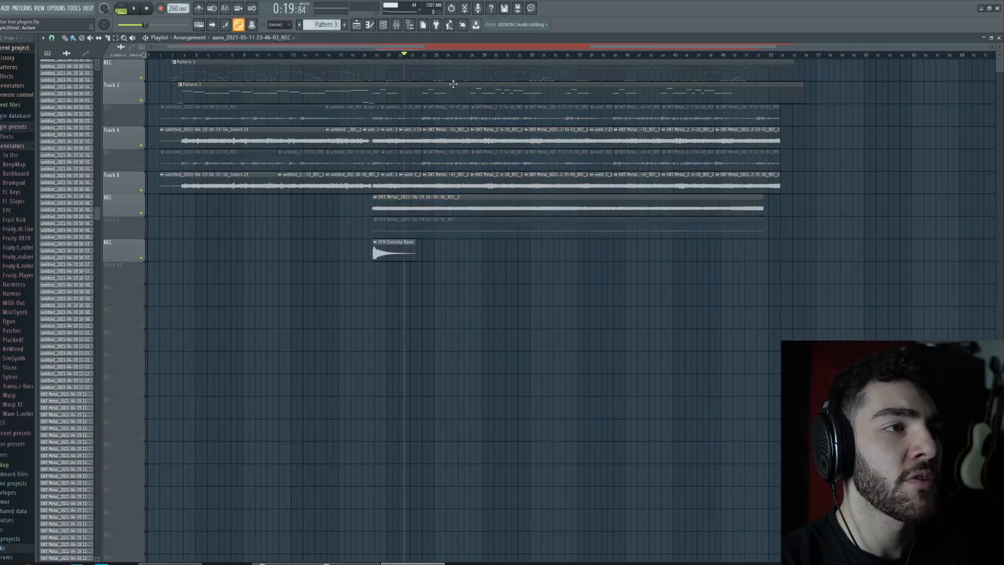
# Step: Show the first TDR Nova on insert 33 and play the song to watch its dynamic Band I at 142 Hz
pyautogui.click(396, 24)
pyautogui.click(941, 78)
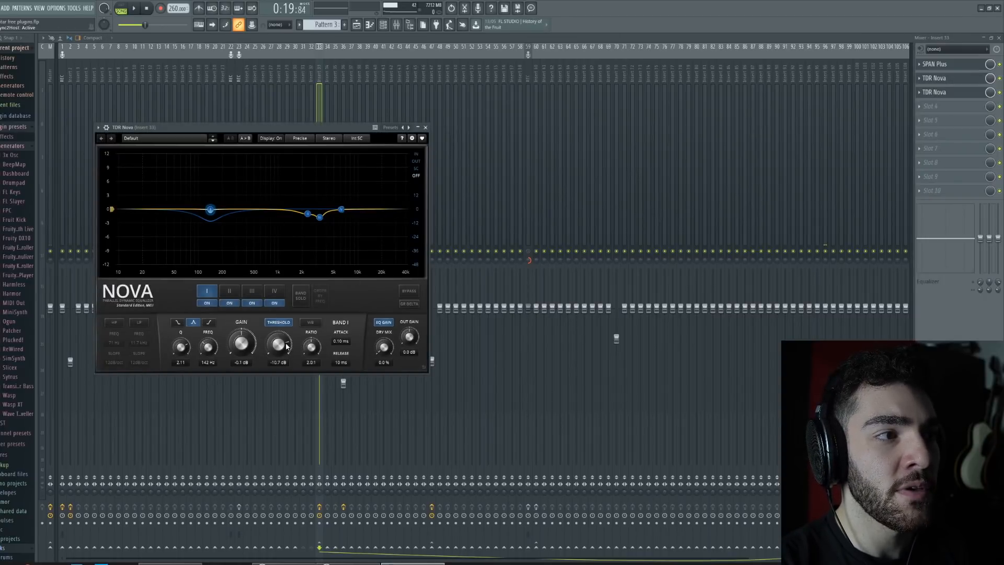
pyautogui.press('space')
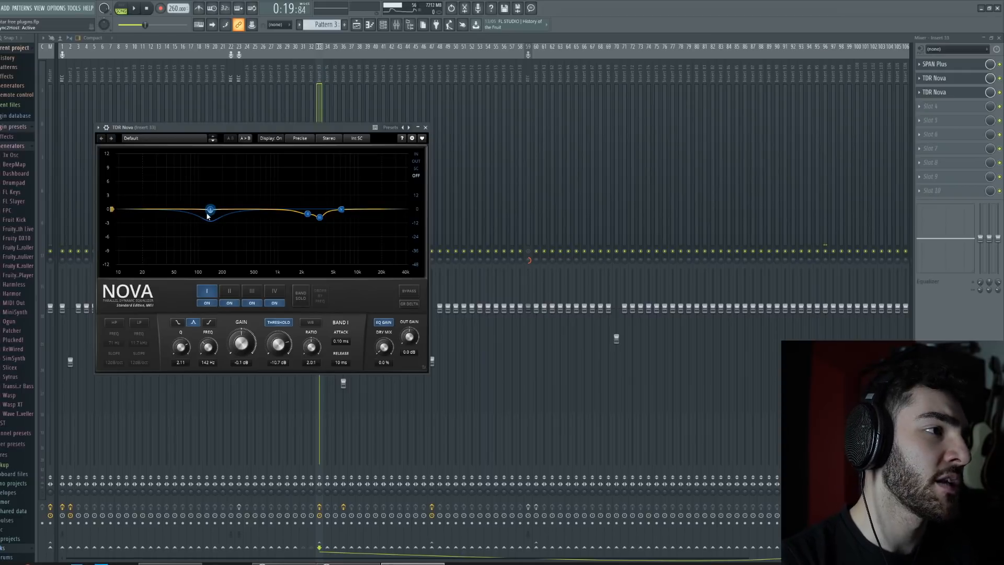
pyautogui.press('space')
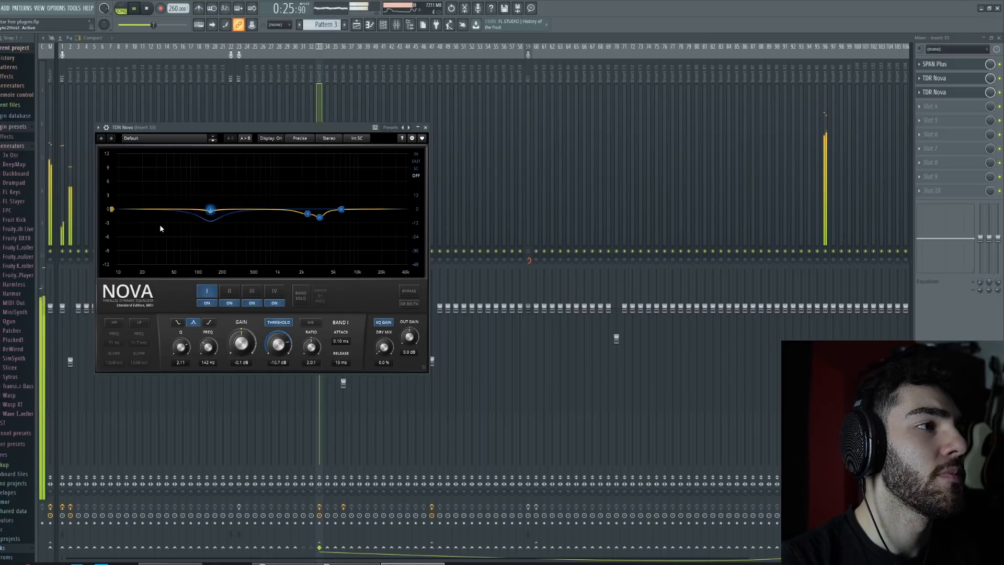
pyautogui.press('space')
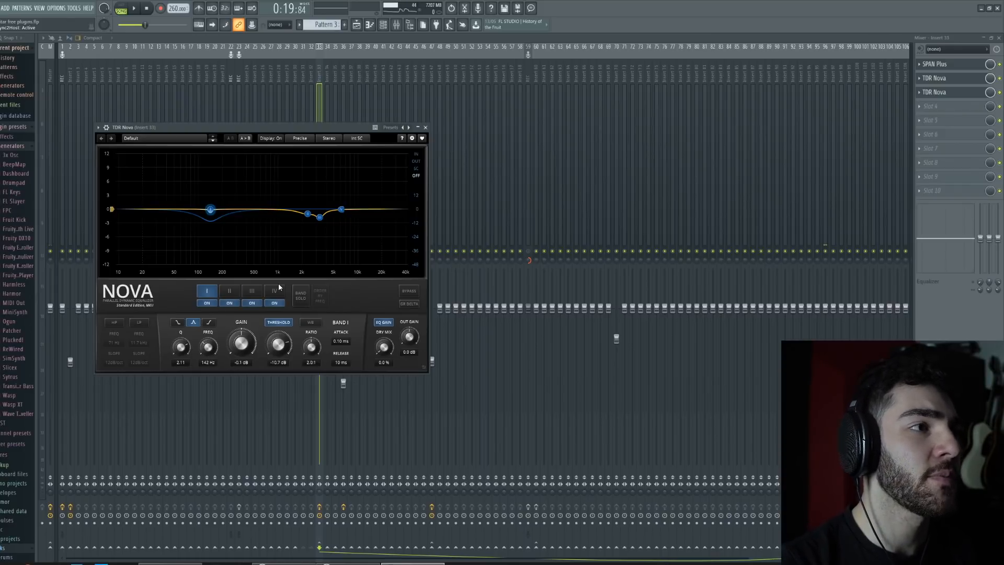
# Step: Inspect TDR Nova's Band II and Band III cuts, and switch both bands off and on during playback to compare the sound
pyautogui.click(307, 214)
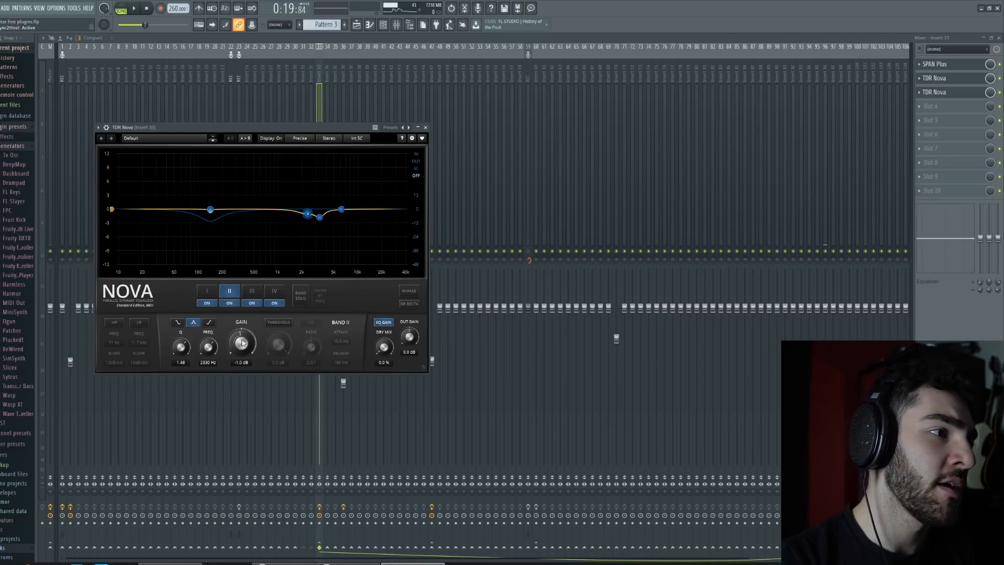
pyautogui.click(320, 217)
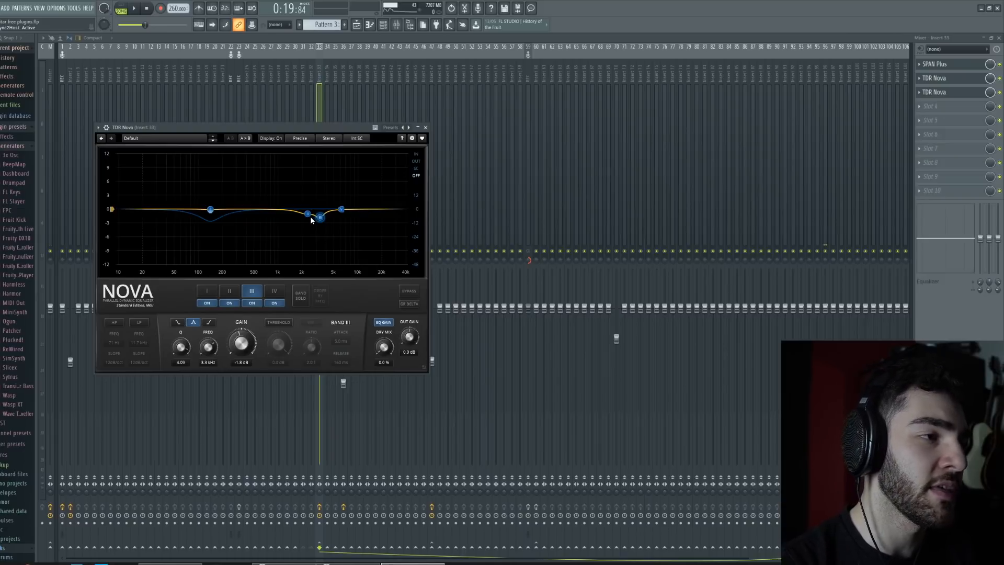
pyautogui.press('space')
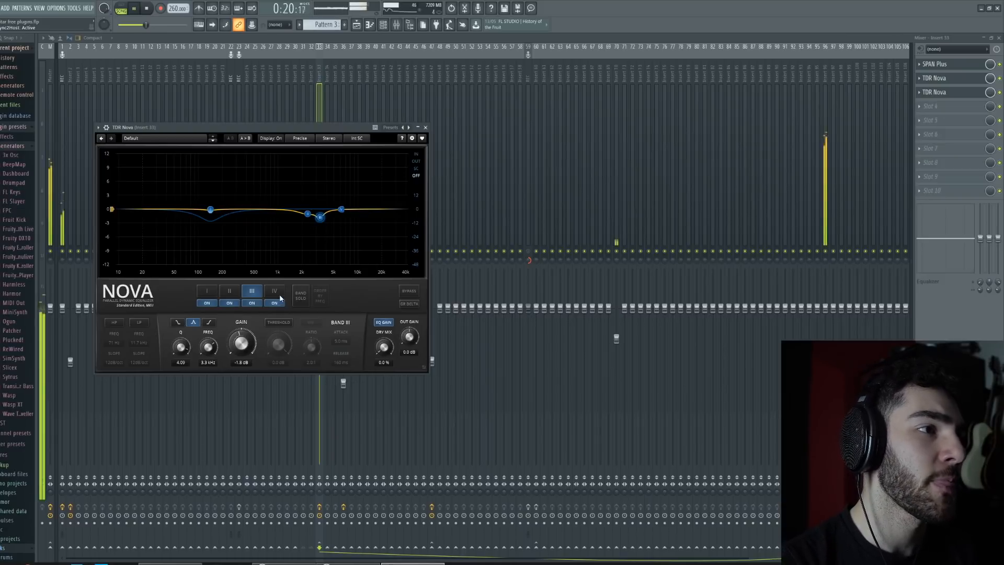
pyautogui.click(252, 302)
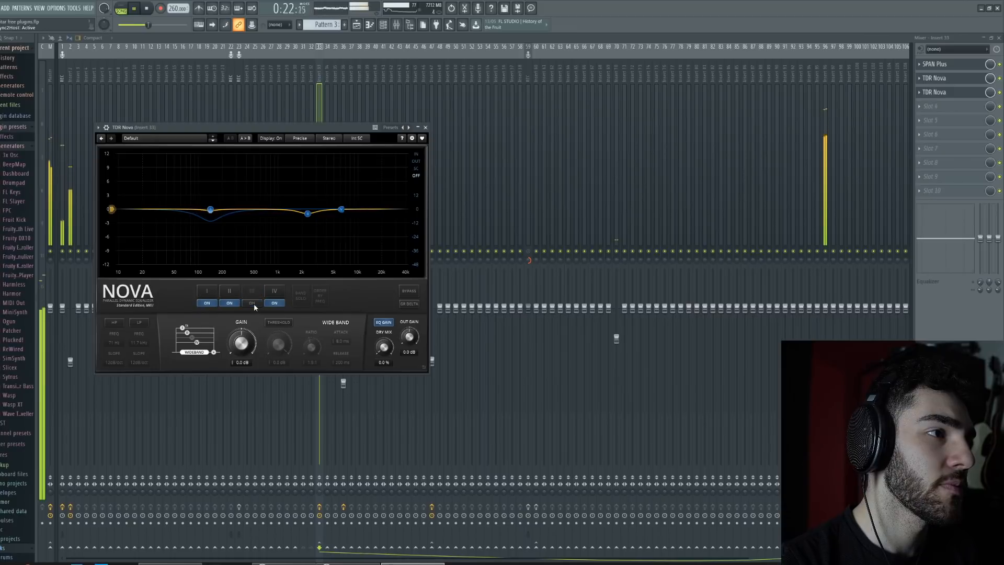
pyautogui.click(236, 303)
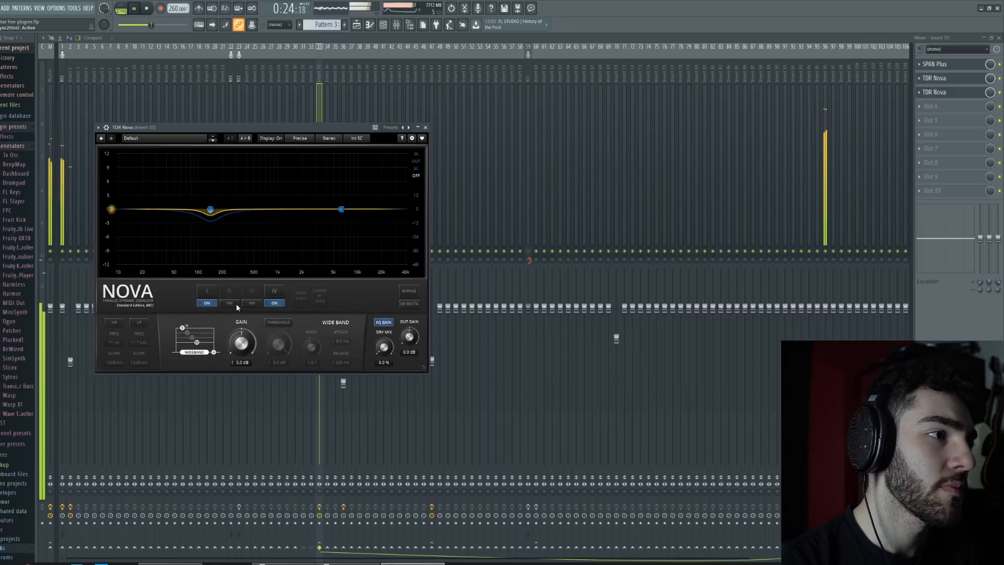
pyautogui.click(230, 303)
pyautogui.click(252, 303)
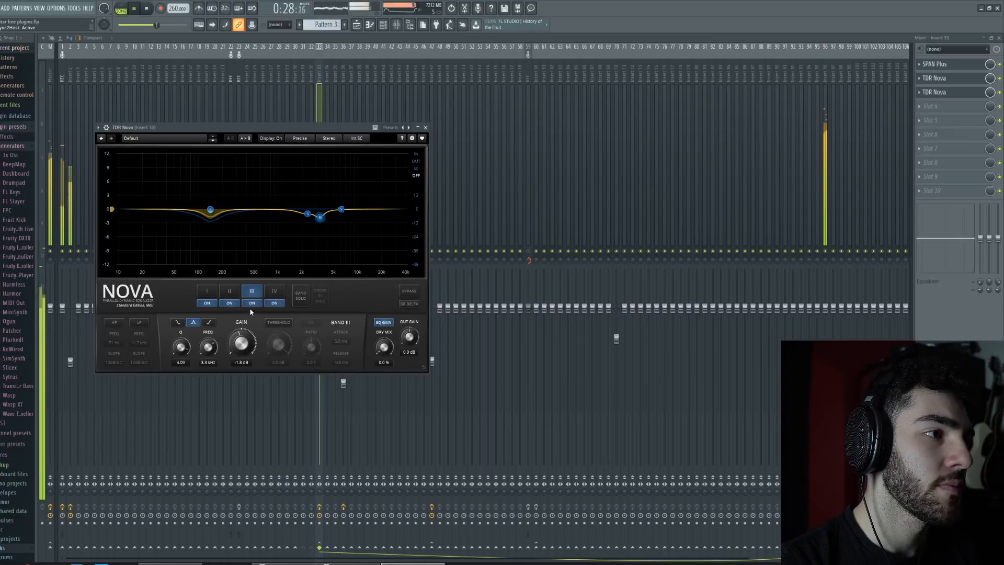
pyautogui.click(251, 303)
pyautogui.click(230, 303)
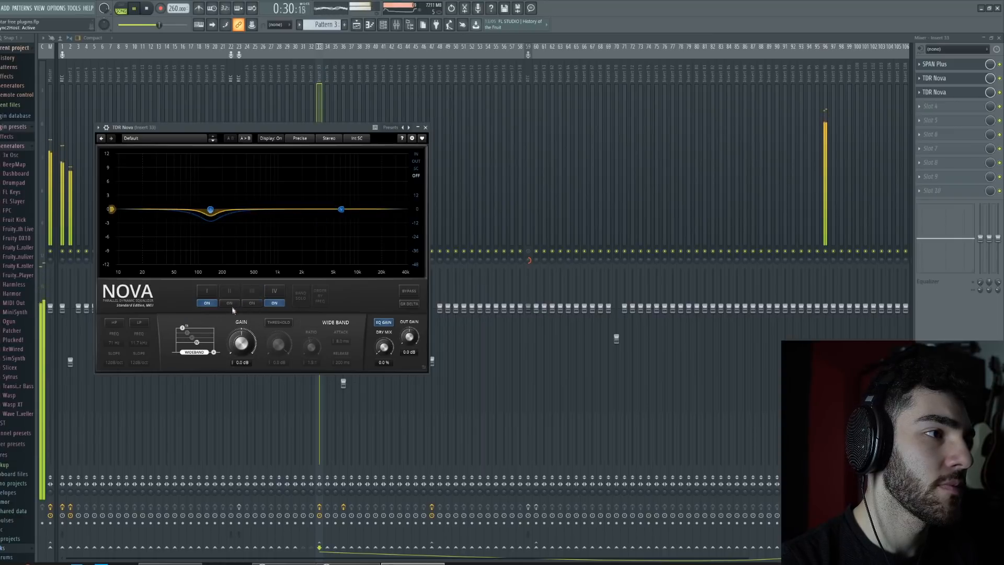
pyautogui.click(230, 302)
pyautogui.click(250, 303)
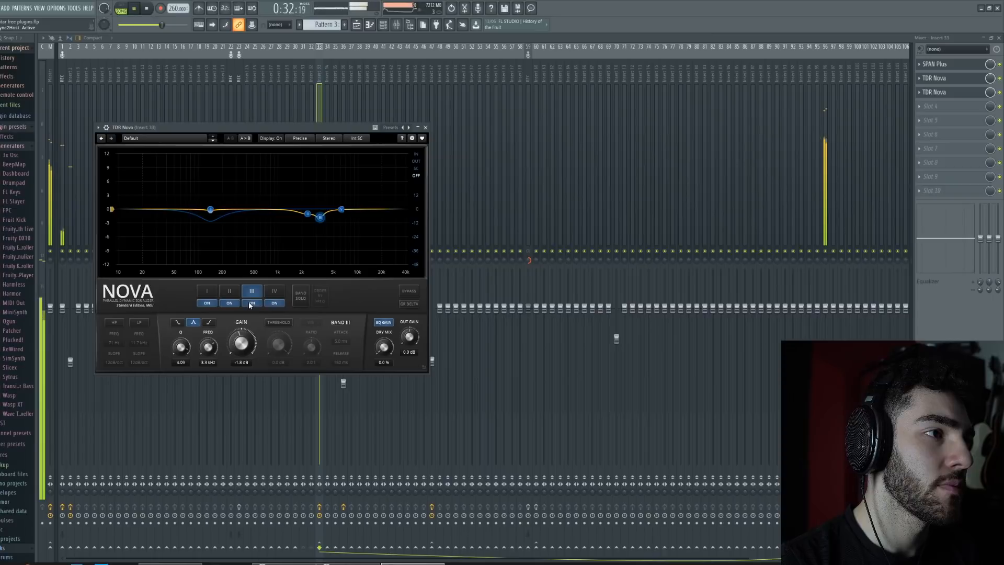
# Step: Stop playback and inspect the other TDR Nova on insert 33, covering its high-pass filter, Bands I to IV and low-pass filter
pyautogui.press('space')
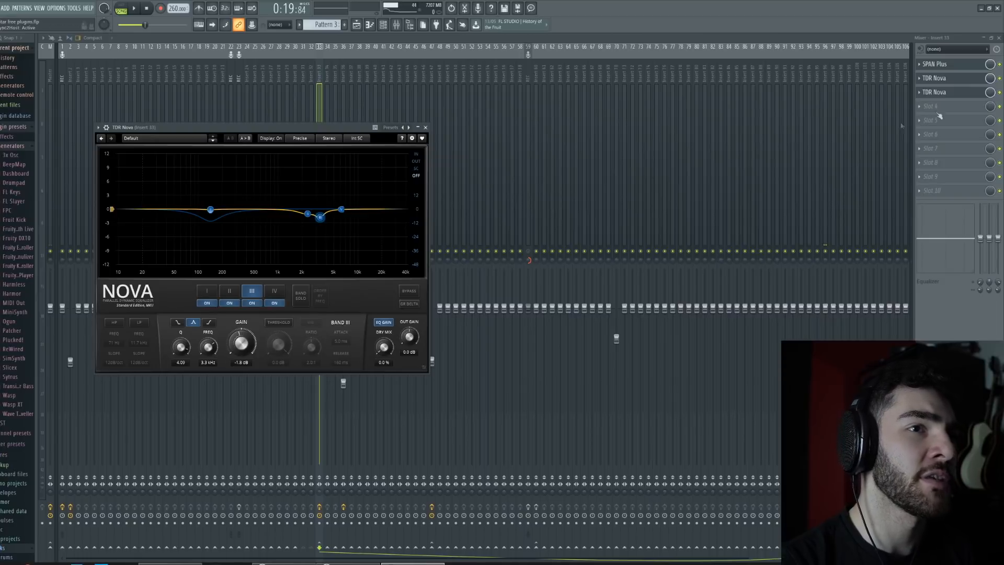
pyautogui.click(960, 92)
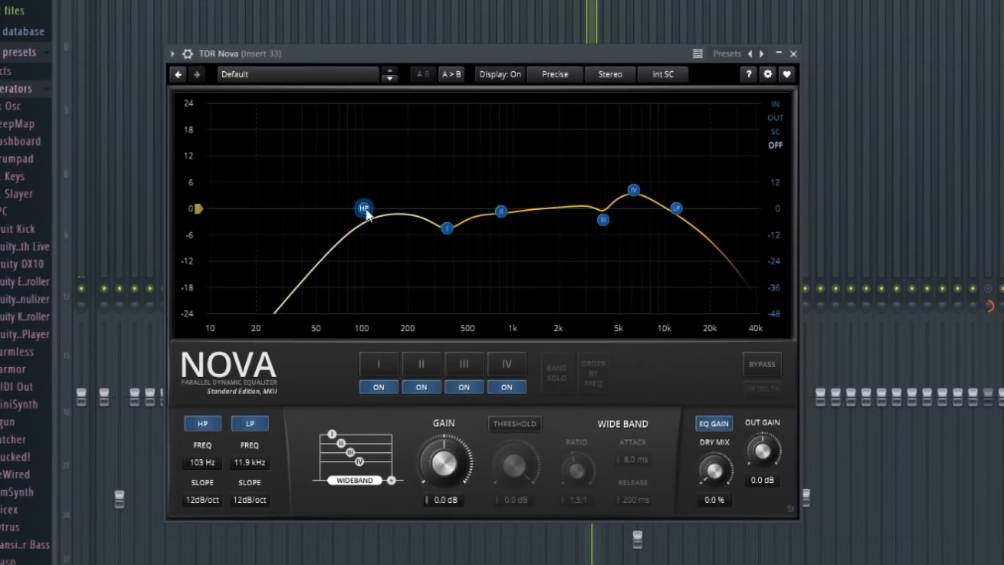
pyautogui.click(445, 228)
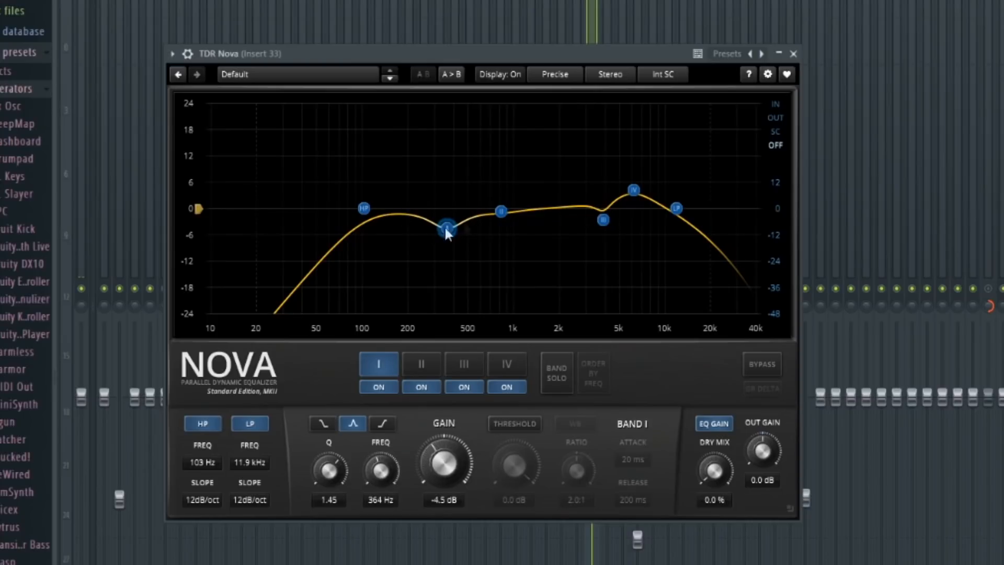
pyautogui.click(501, 211)
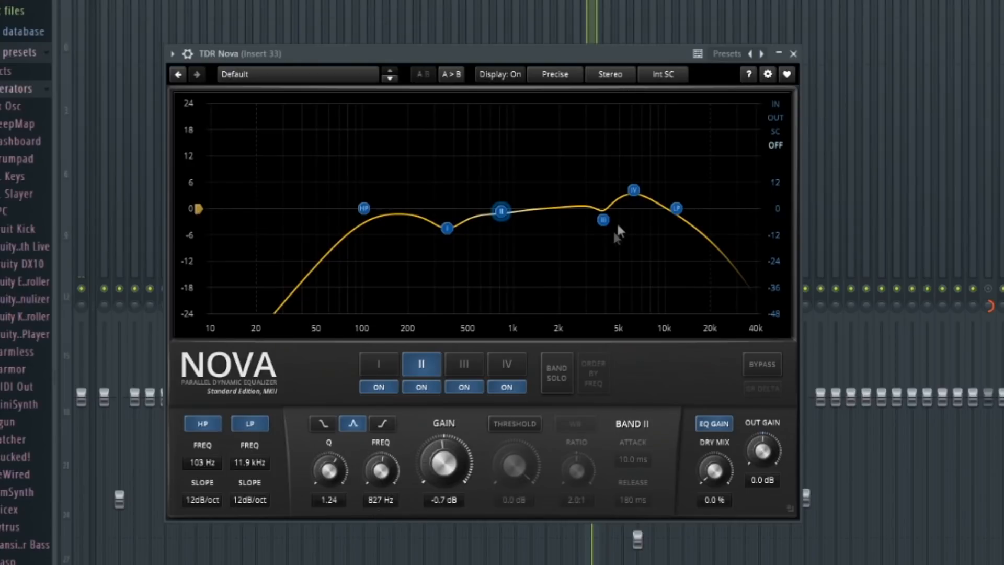
pyautogui.click(603, 220)
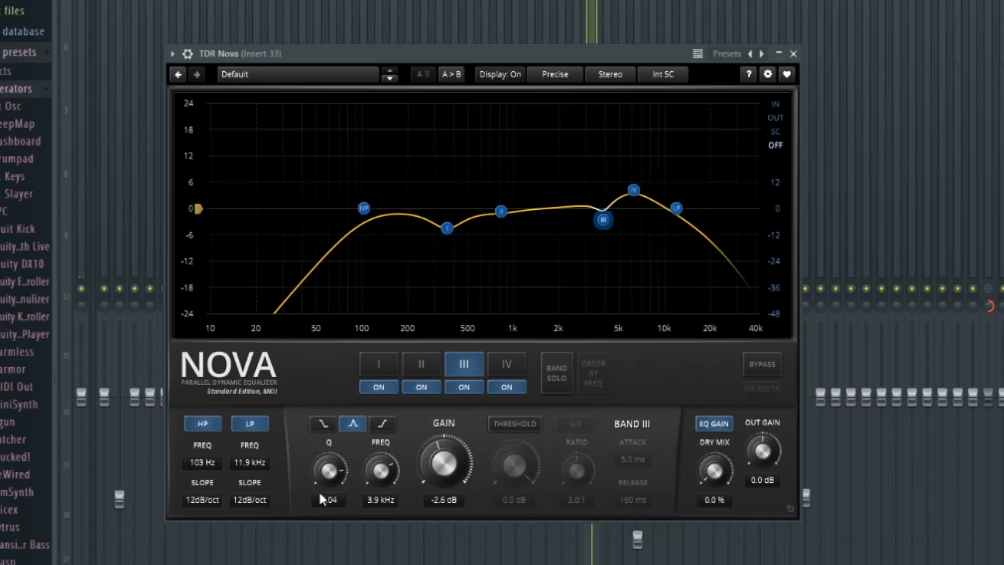
pyautogui.click(634, 192)
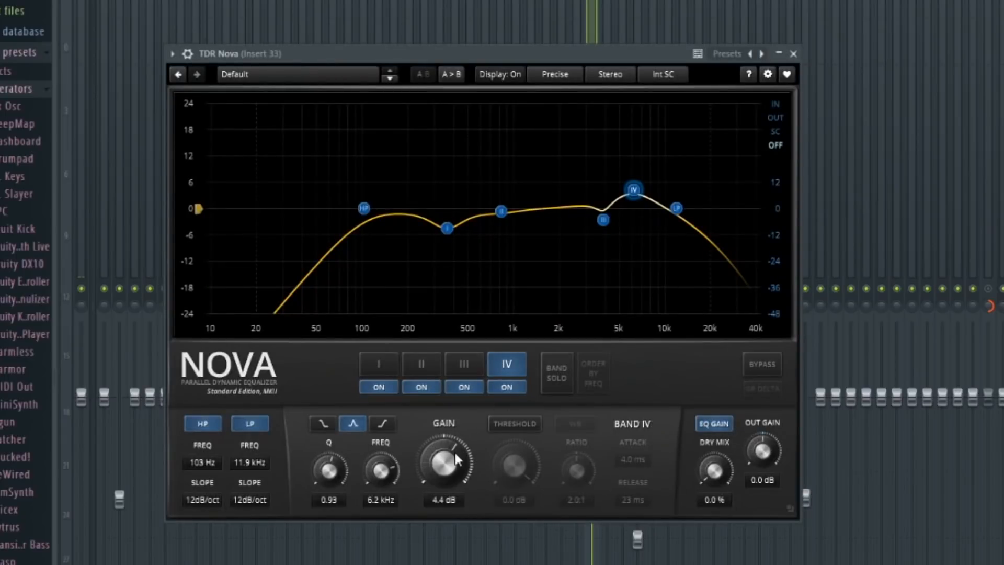
pyautogui.click(677, 208)
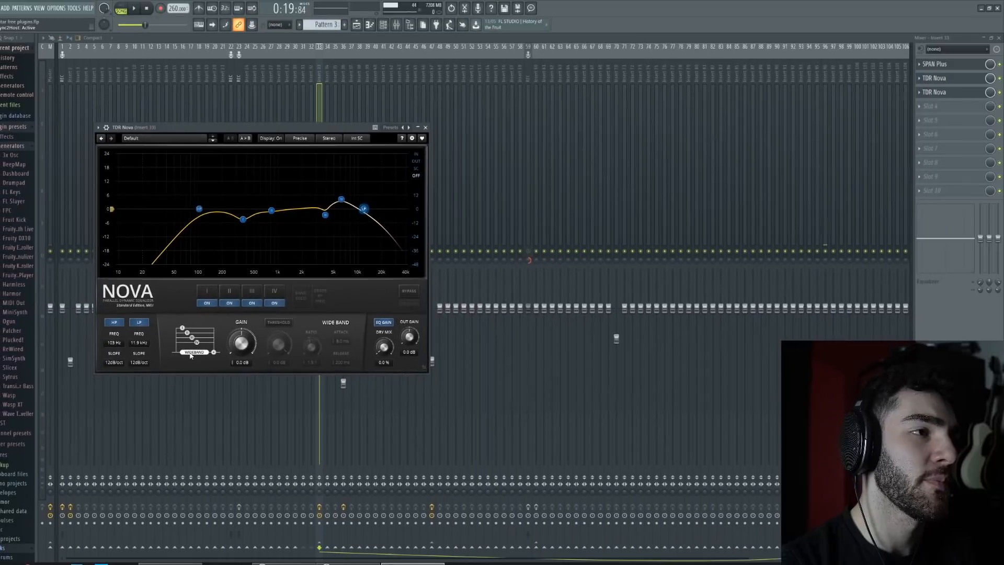
# Step: Demonstrate a steeper high-pass slope of 72 dB/oct in TDR Nova, and return the slope to 12 dB/oct
pyautogui.click(114, 363)
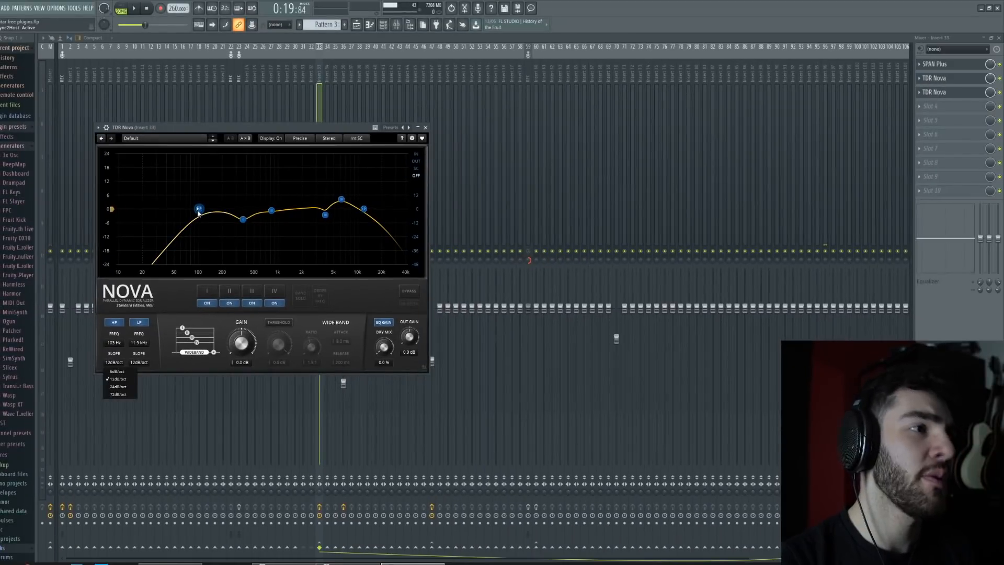
pyautogui.click(118, 395)
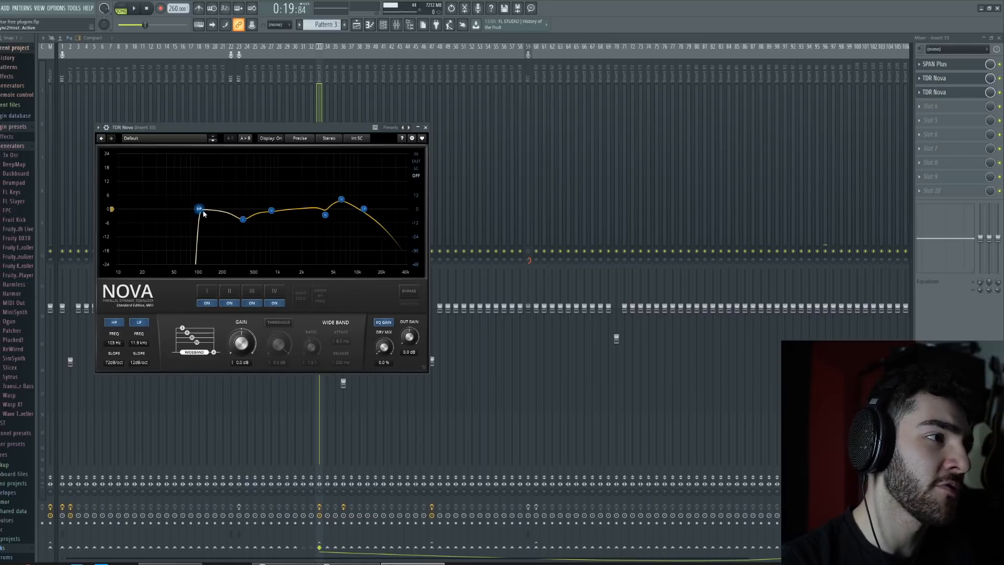
pyautogui.click(115, 363)
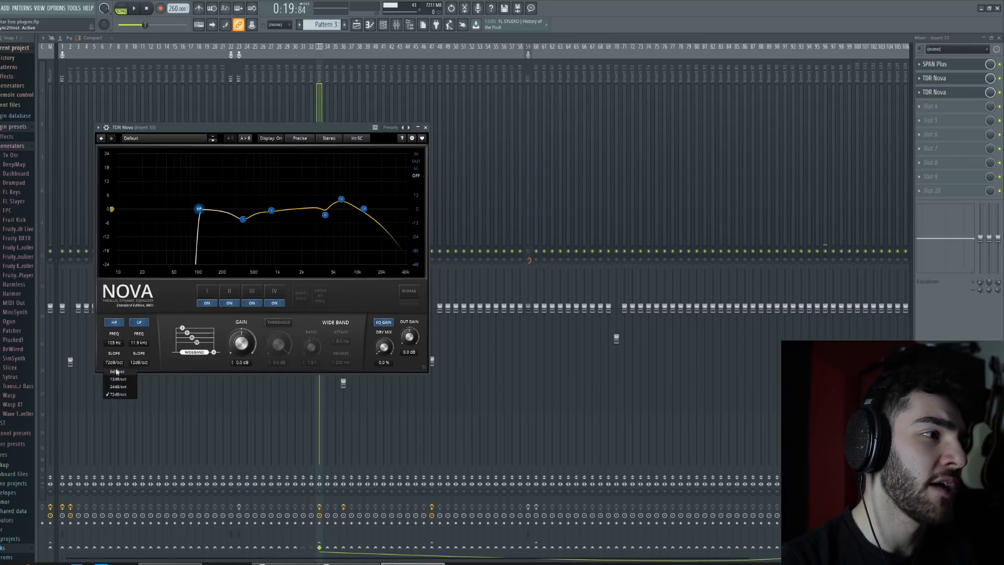
pyautogui.click(118, 379)
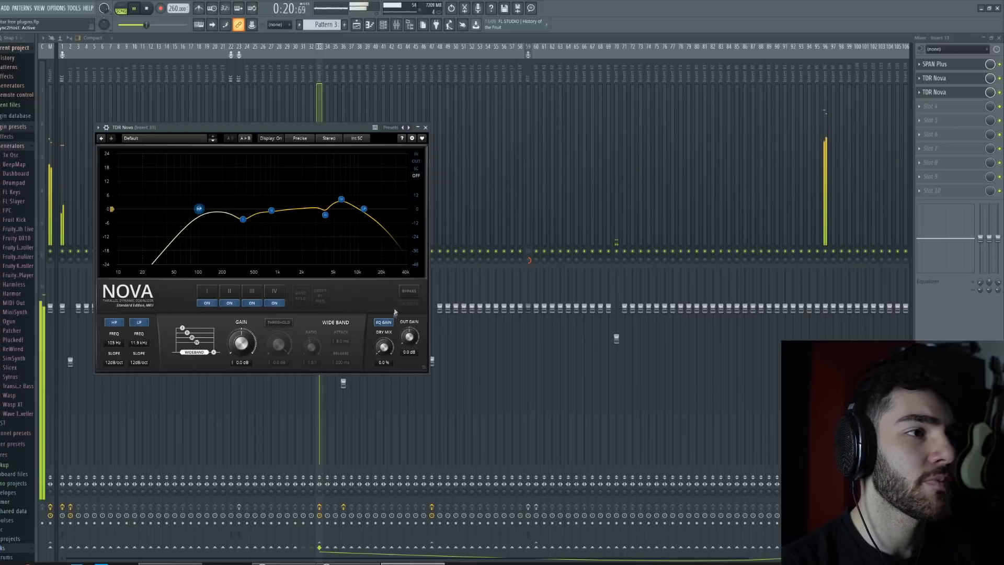
# Step: Bypass and re-enable this TDR Nova twice during playback to compare the guitars with and without EQ, and stop playback
pyautogui.click(408, 291)
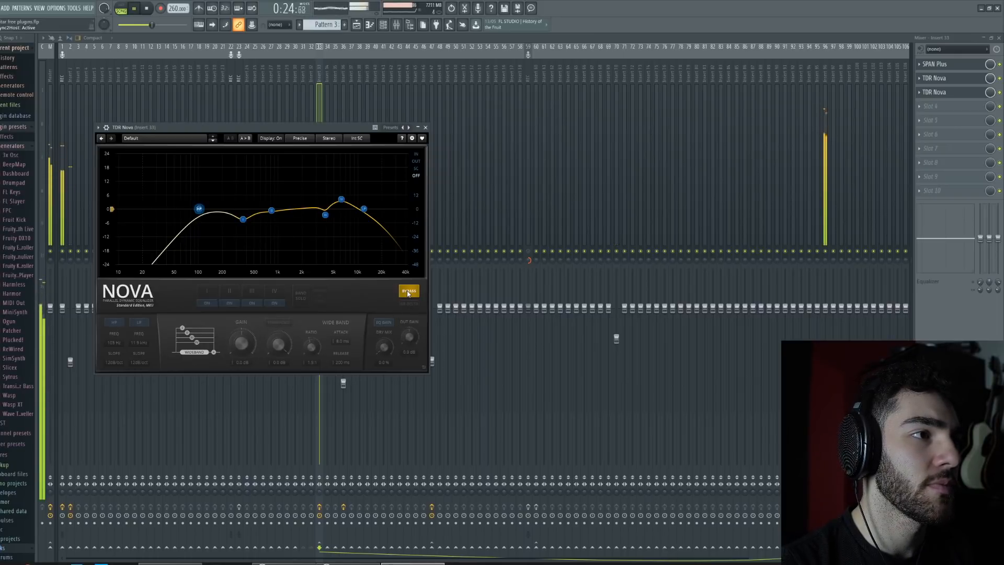
pyautogui.click(408, 292)
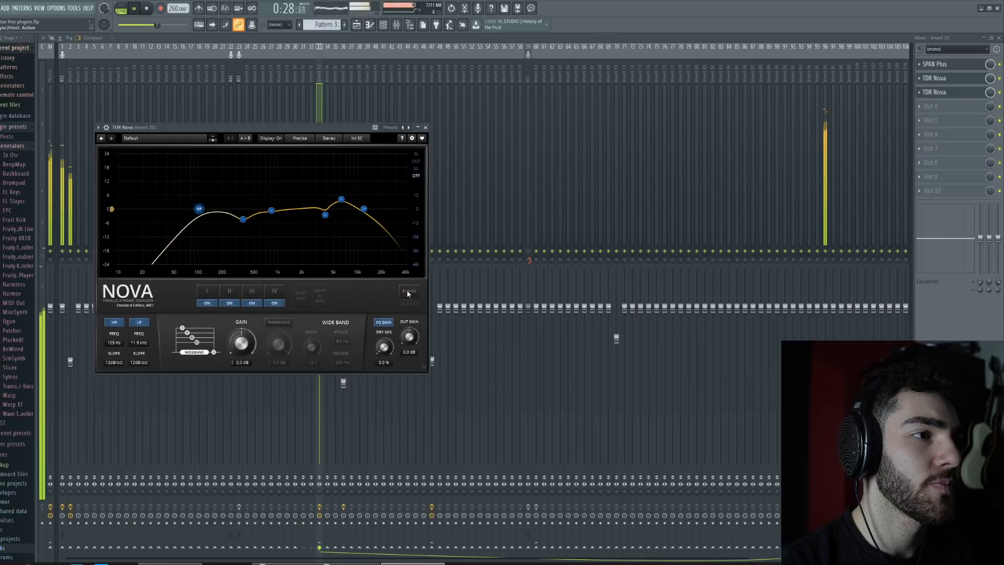
pyautogui.click(409, 292)
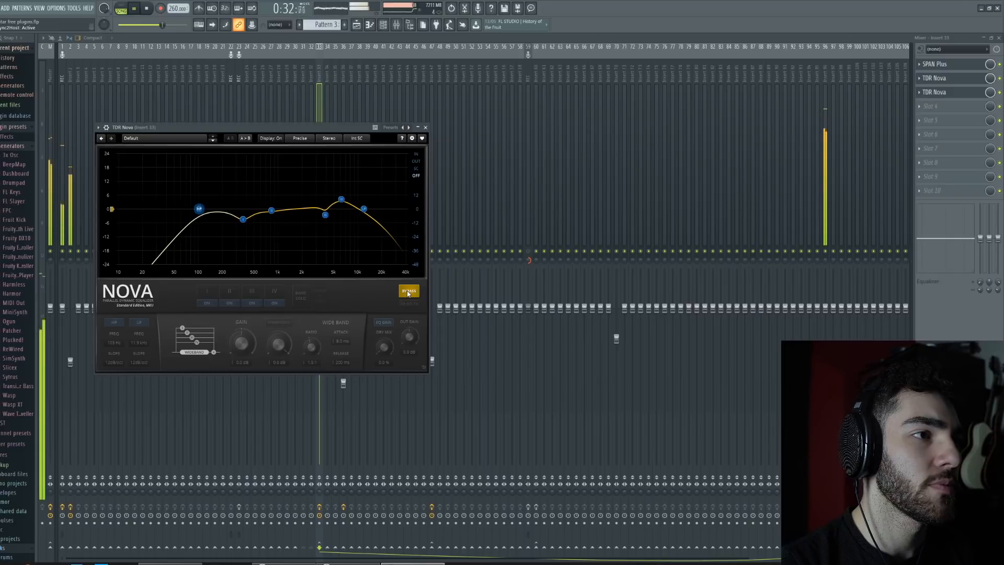
pyautogui.click(408, 292)
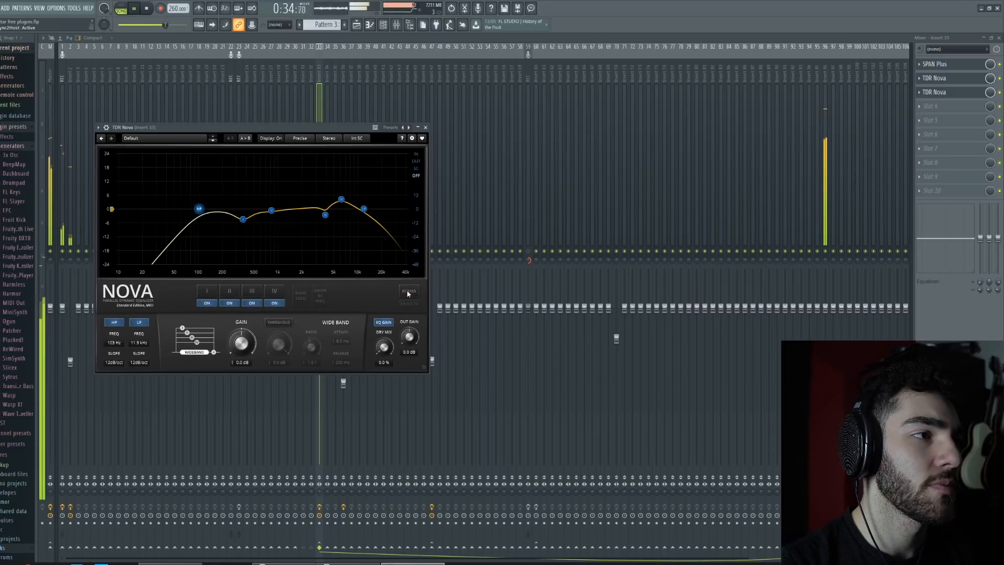
pyautogui.press('space')
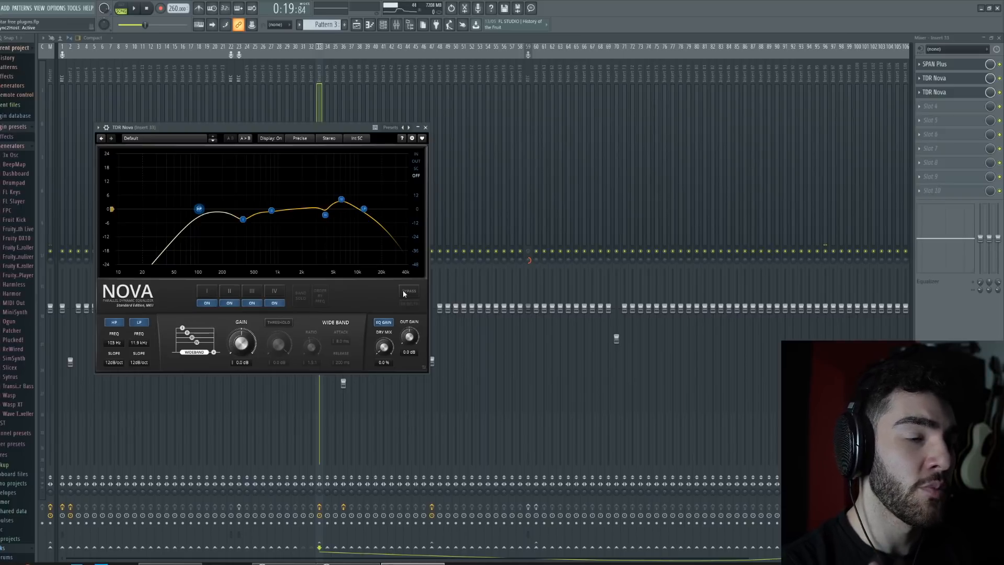
# Step: Add Ozone Imager 2 to the first free effect slot on insert 33 and move its window clear of the mixer faders
pyautogui.moveTo(287, 131); pyautogui.dragTo(258, 74)
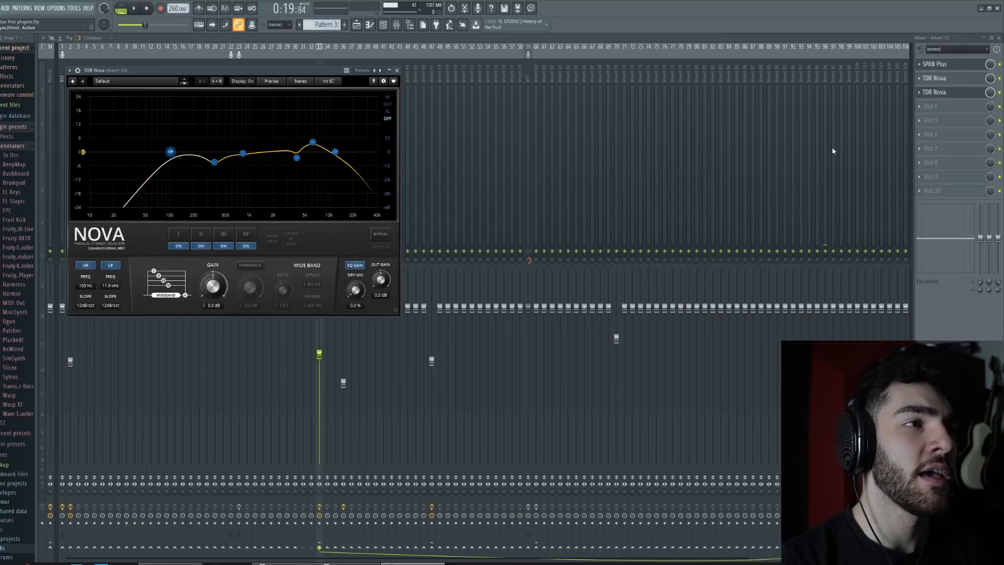
pyautogui.click(930, 107)
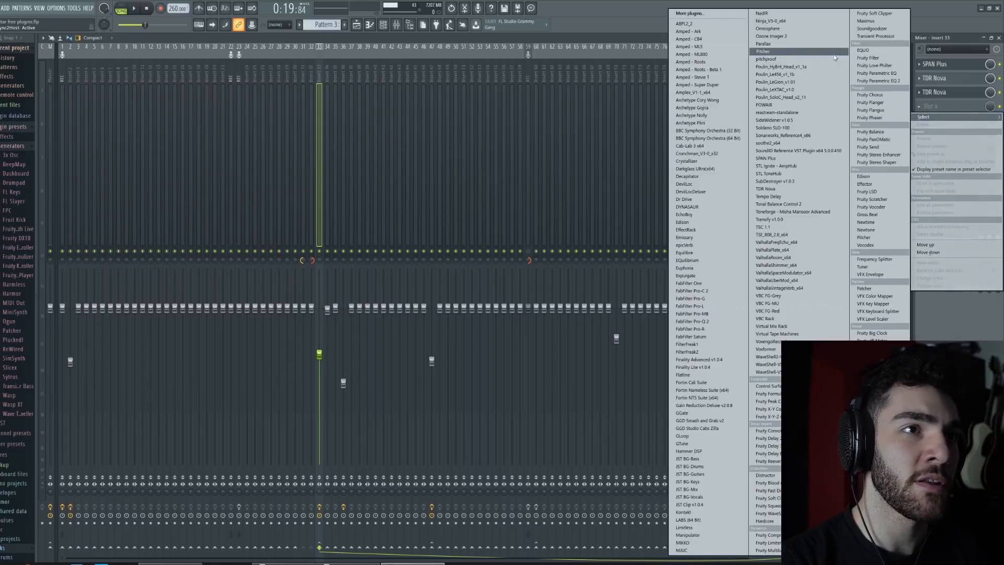
pyautogui.click(828, 39)
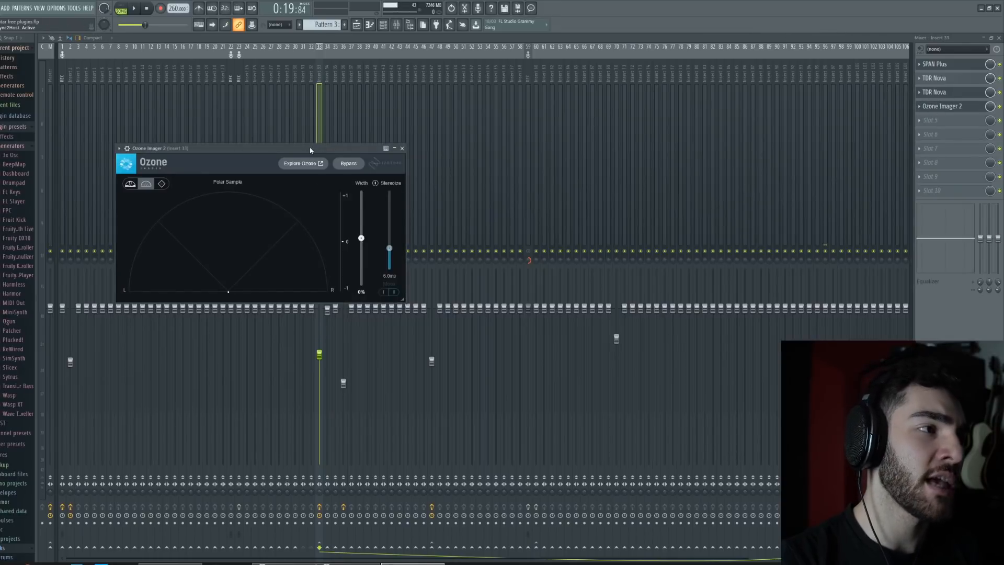
pyautogui.moveTo(310, 150); pyautogui.dragTo(294, 105)
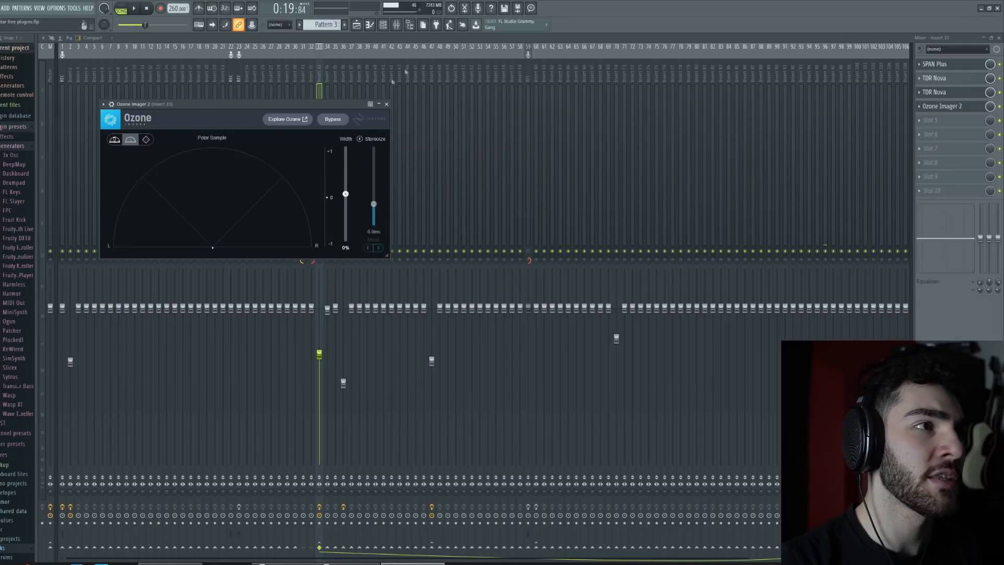
# Step: Solo the guitars in the mixer and raise Ozone Imager 2's Width to 100% during playback to hear the stereo widening
pyautogui.click(304, 80)
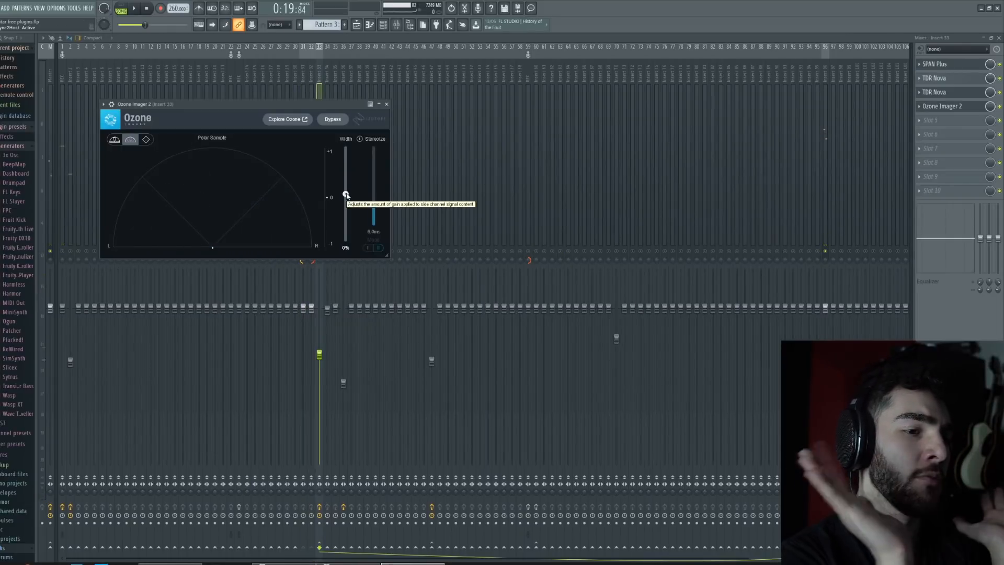
pyautogui.press('space')
pyautogui.moveTo(345, 194); pyautogui.dragTo(347, 154)
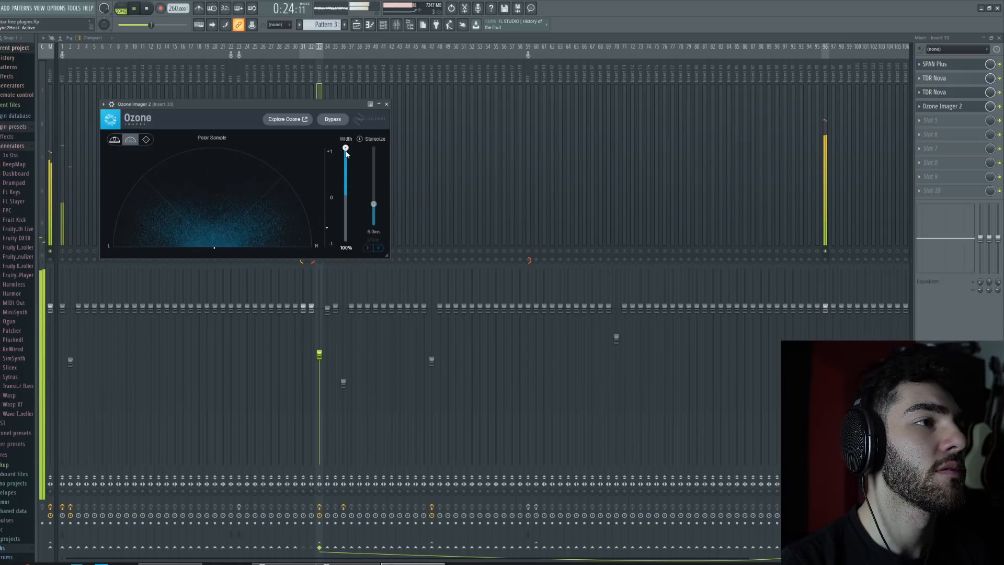
pyautogui.moveTo(345, 155)
pyautogui.mouseDown()
pyautogui.moveTo(346, 241)
pyautogui.moveTo(345, 149)
pyautogui.mouseUp()
pyautogui.press('space')
pyautogui.press('space')
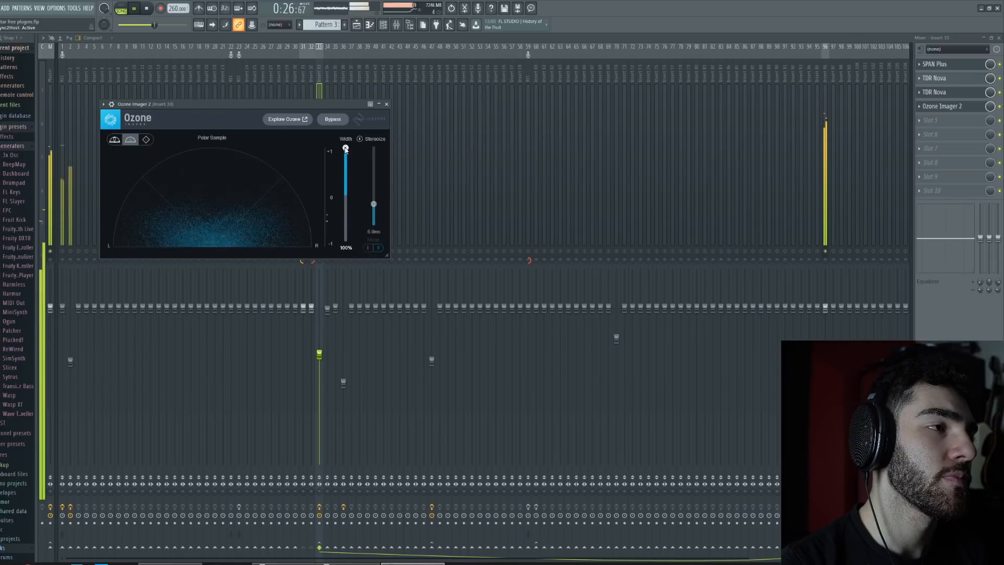